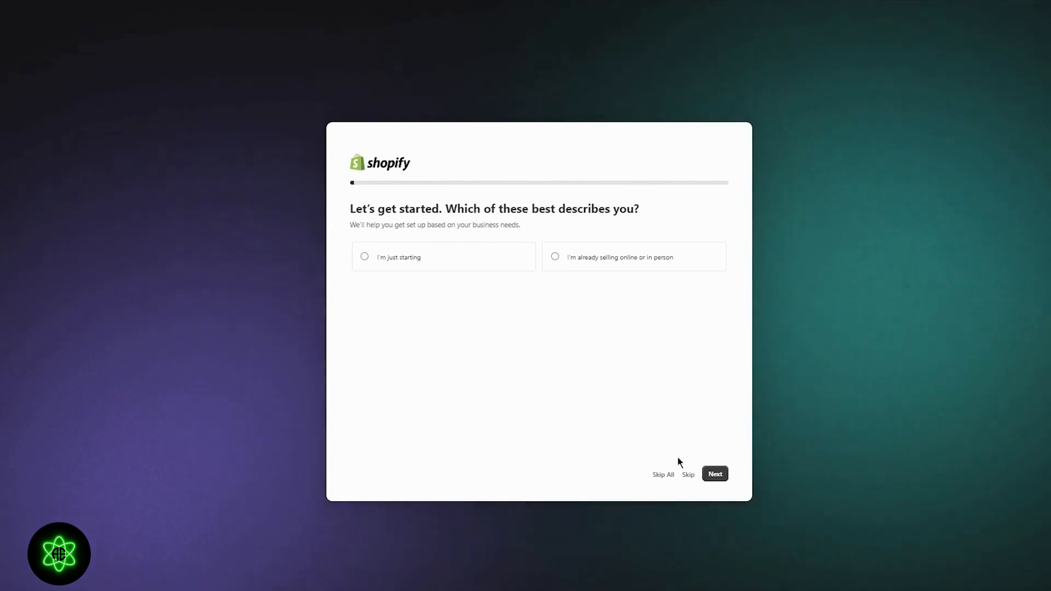
- Complete the store sign-up by skipping all setup questions, keeping Pakistan as the business location and choosing a saved account
click(663, 475)
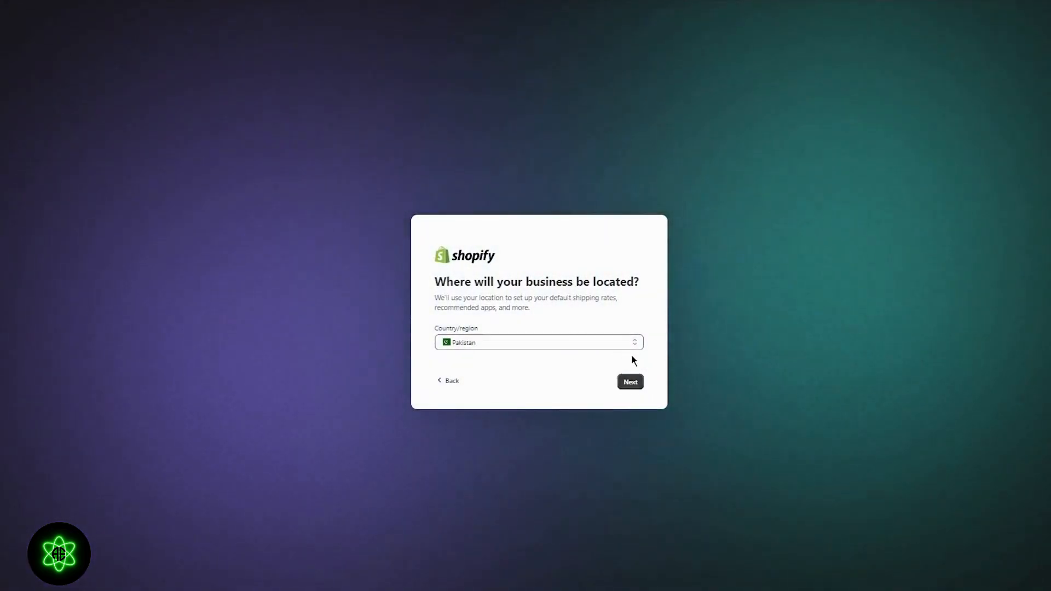
click(634, 383)
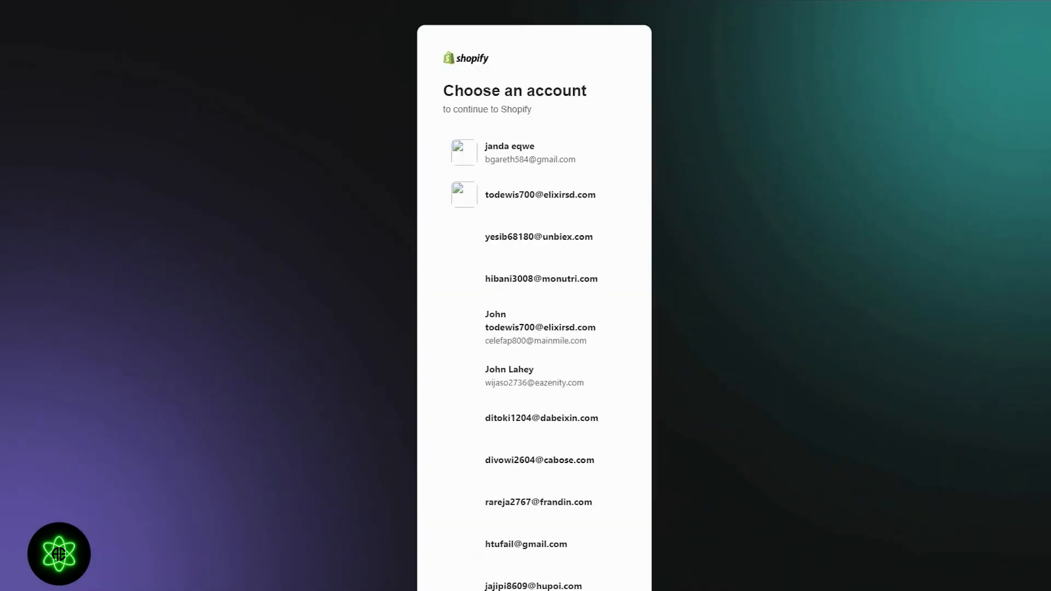
click(549, 171)
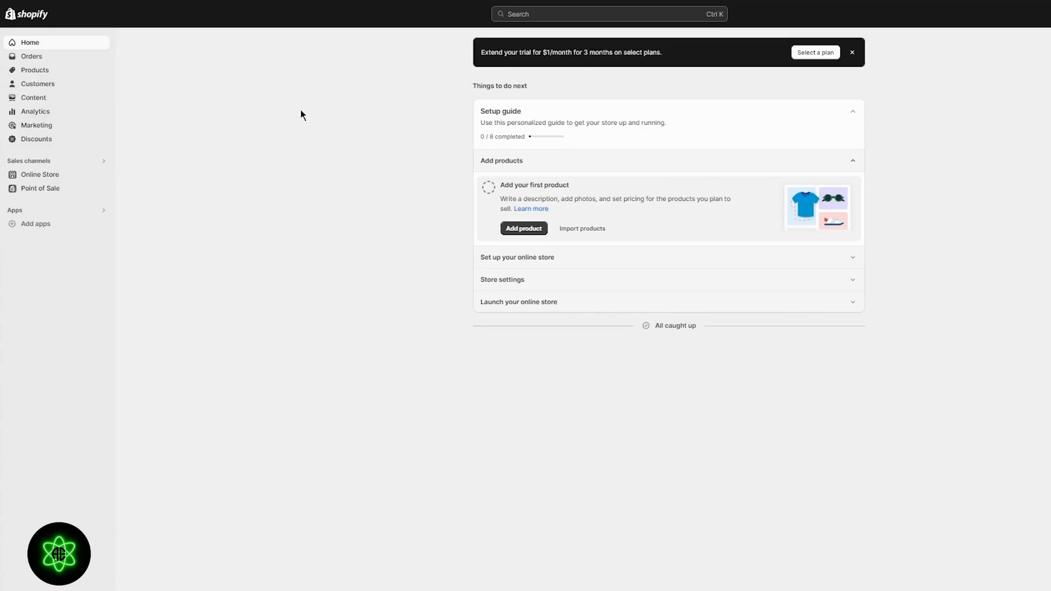
- Start a new product in the store's product list and title it "Demo Ebook"
click(13, 72)
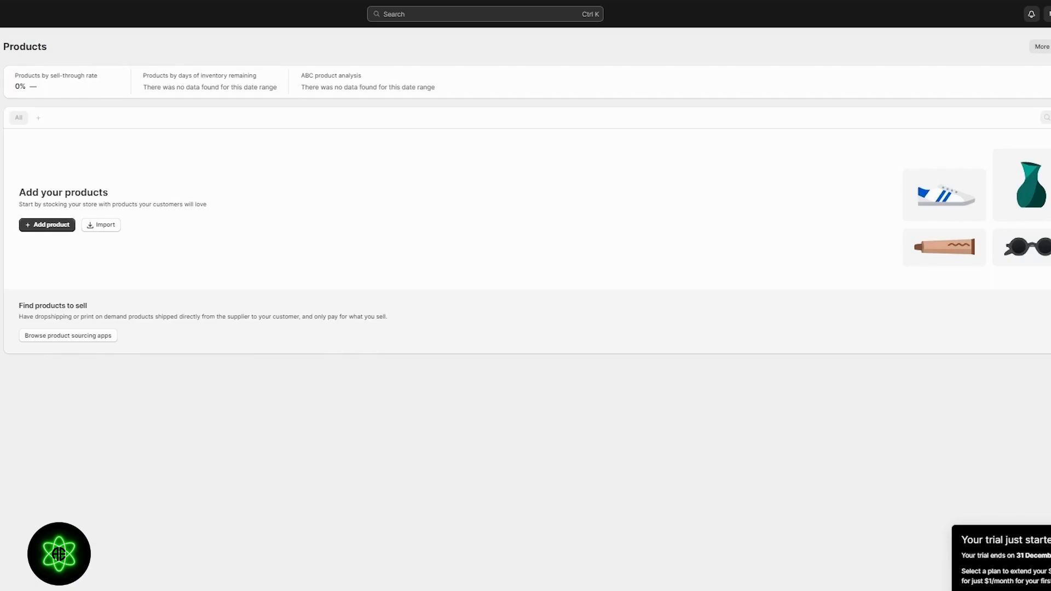
click(49, 229)
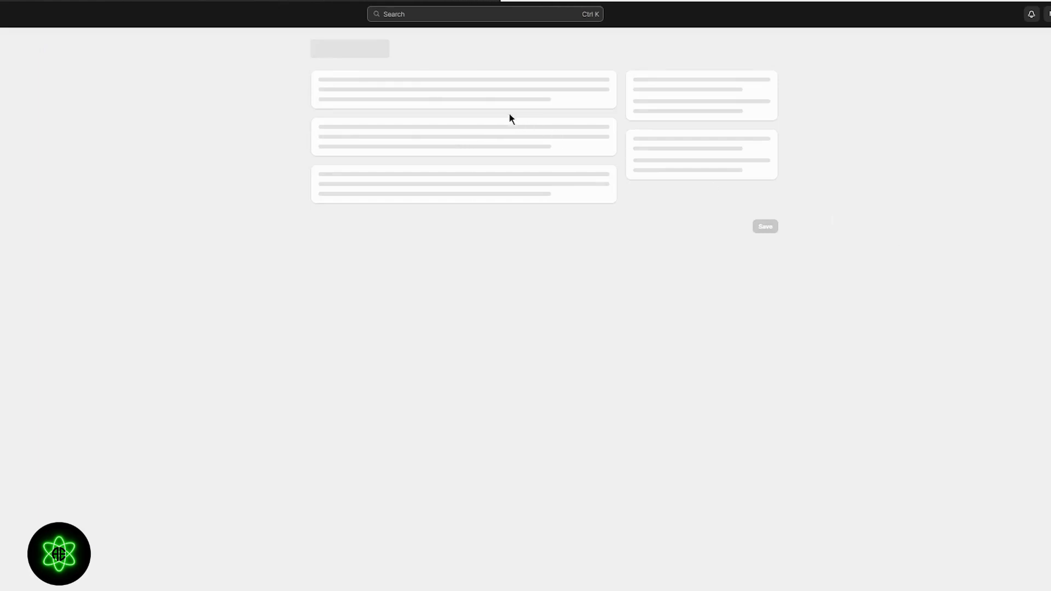
click(387, 90)
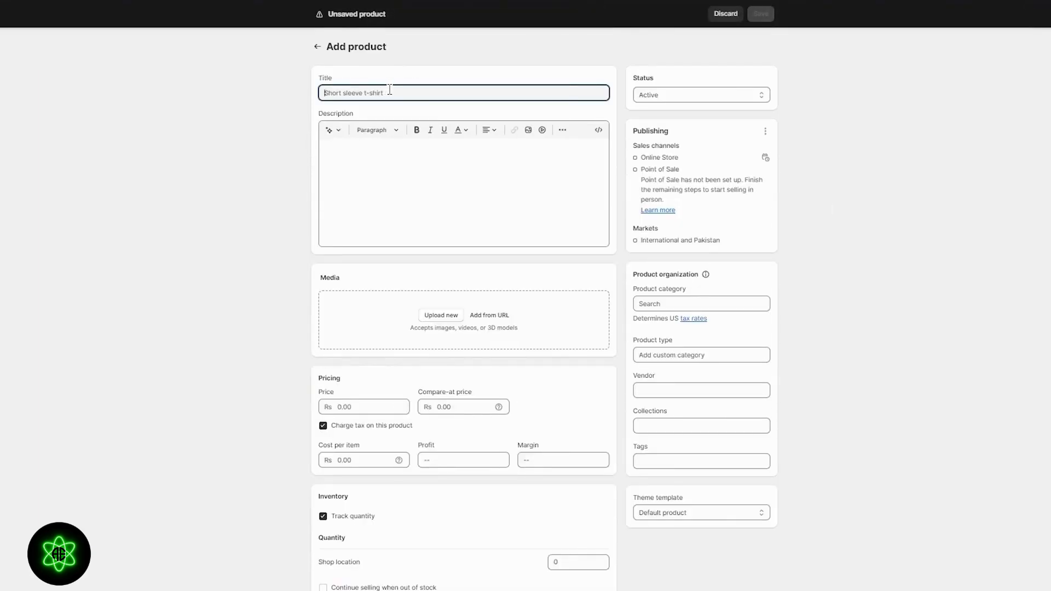
text(Demo Ebook)
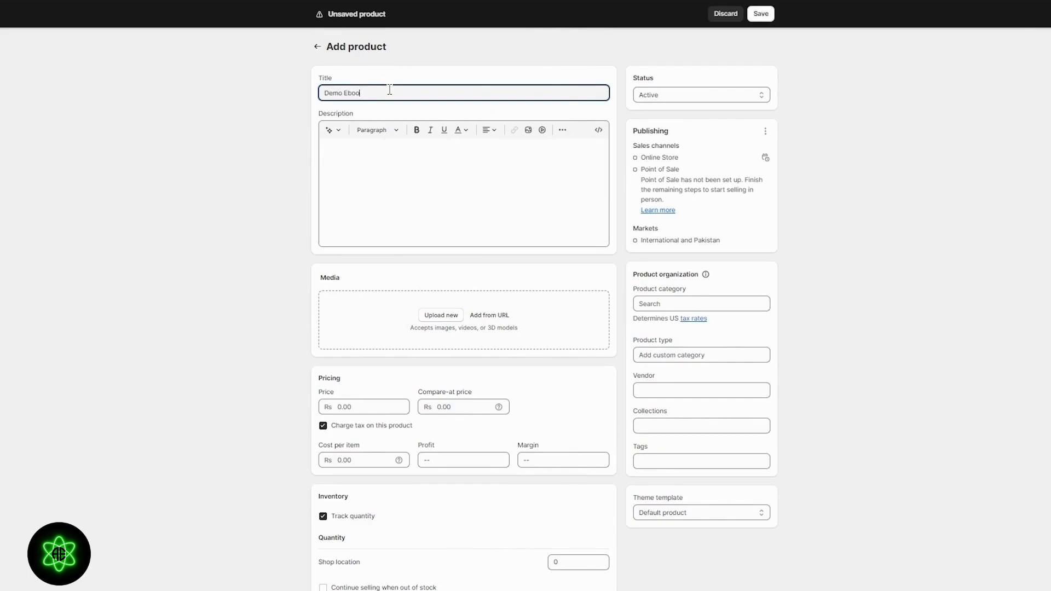
click(460, 192)
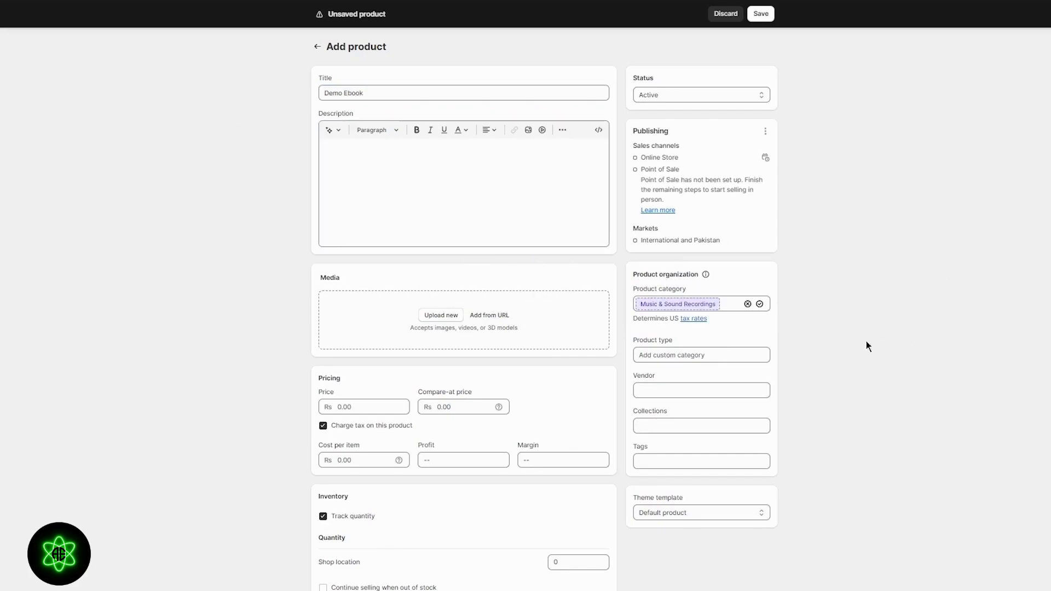
- Upload the "WIN $800 TODAY" image from the computer as the product's media
scroll(659, 314, down, 2)
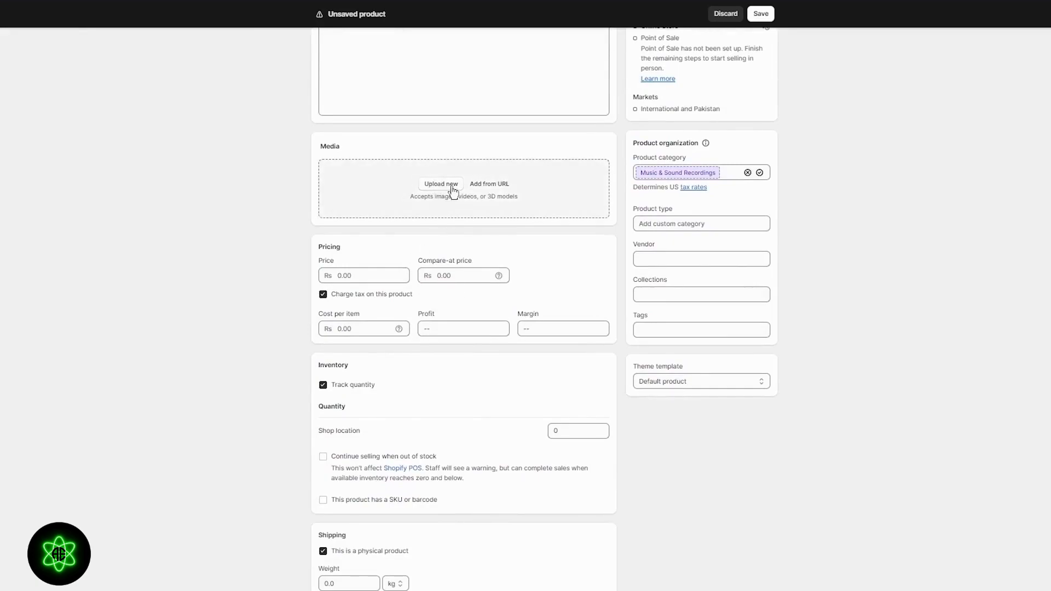
click(447, 191)
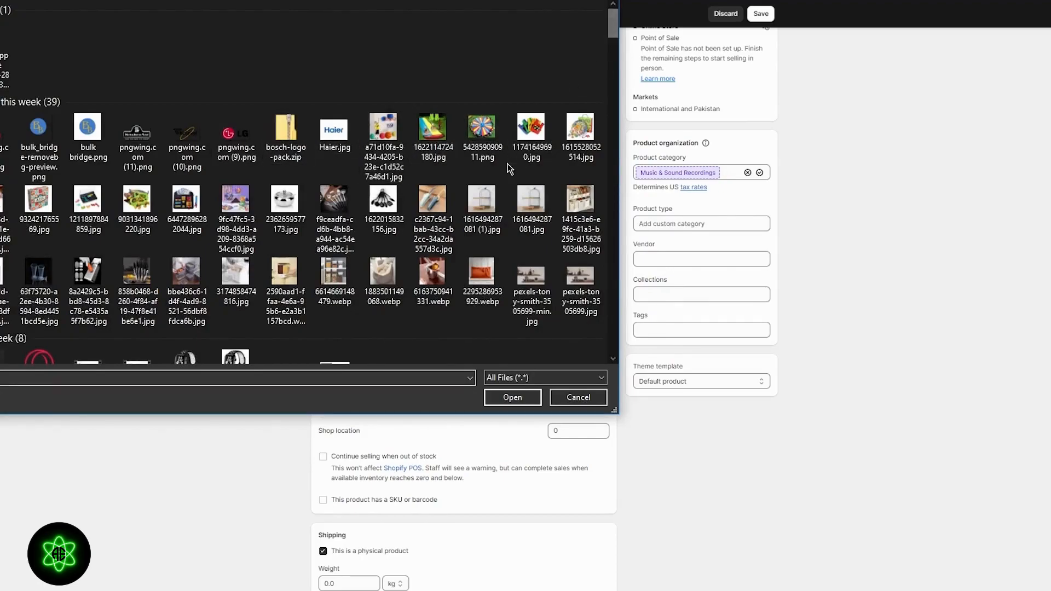
scroll(509, 170, down, 5)
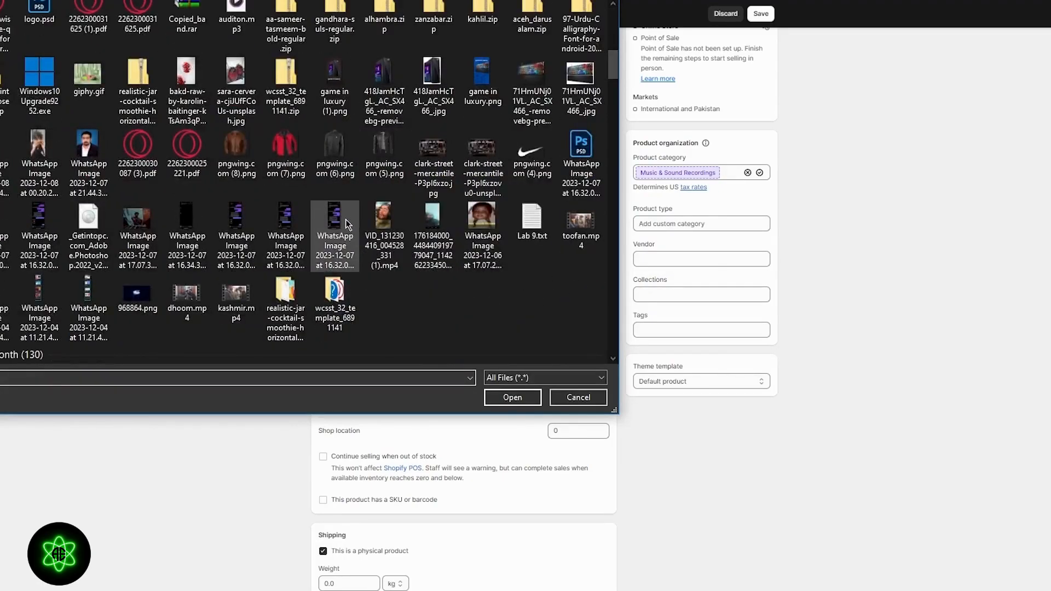
scroll(144, 132, down, 3)
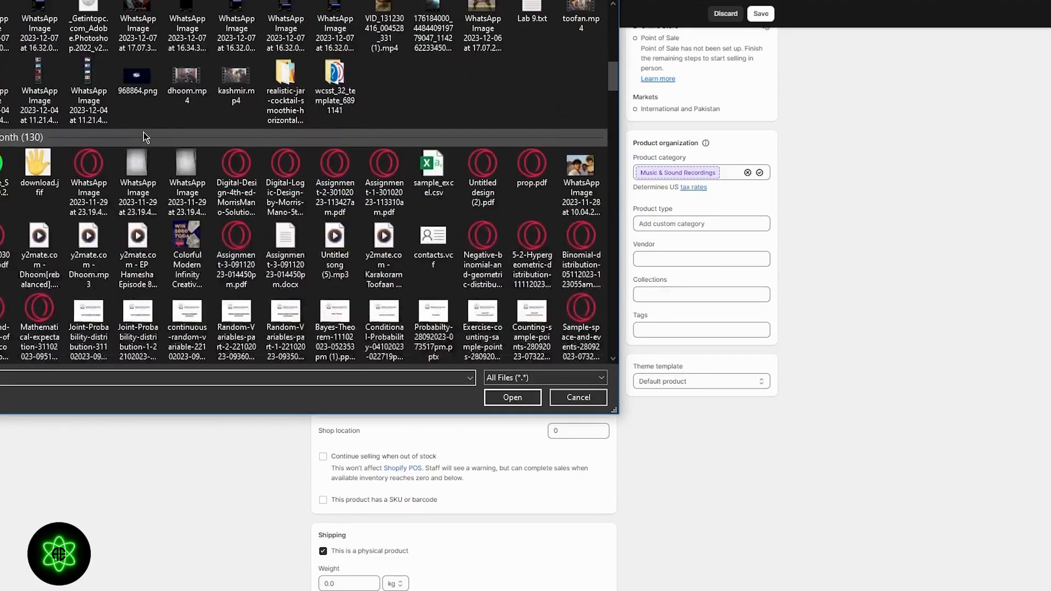
scroll(482, 141, down, 3)
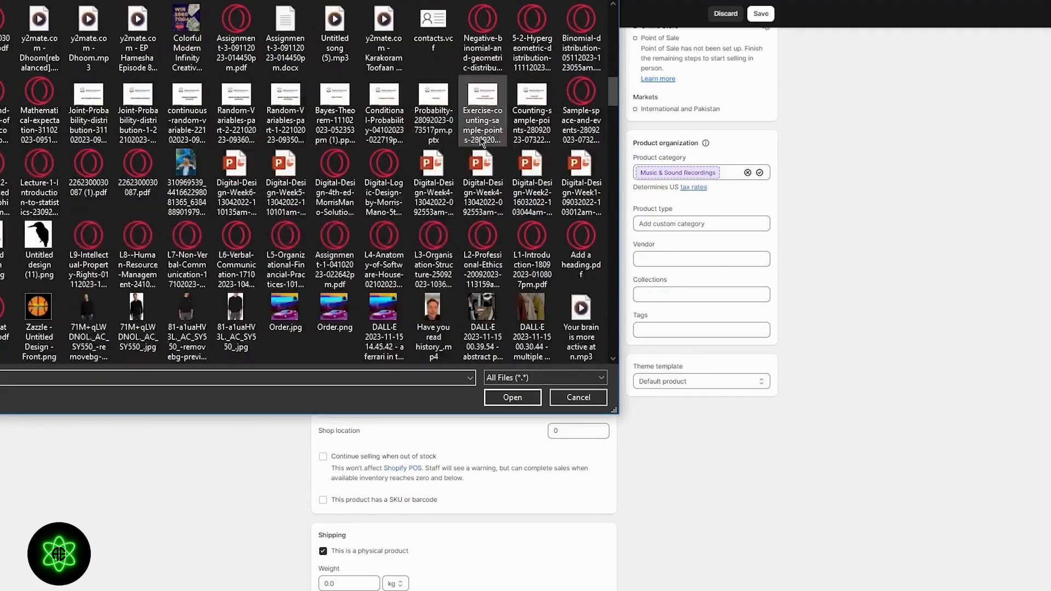
double_click(279, 303)
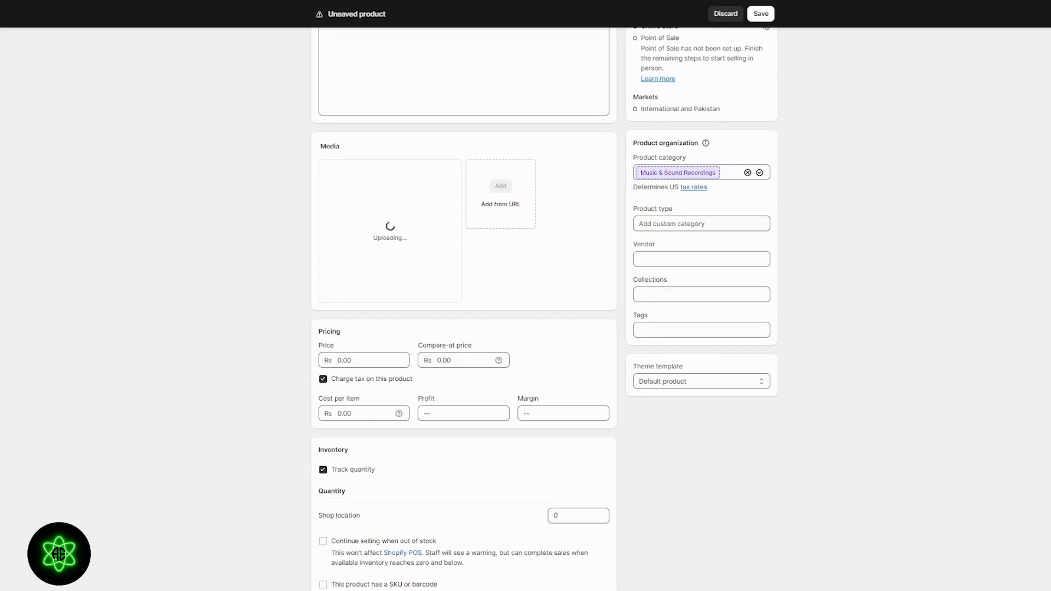
- Set the product's price to Rs 8,999 and its compare-at price to Rs 234,567
scroll(583, 339, down, 3)
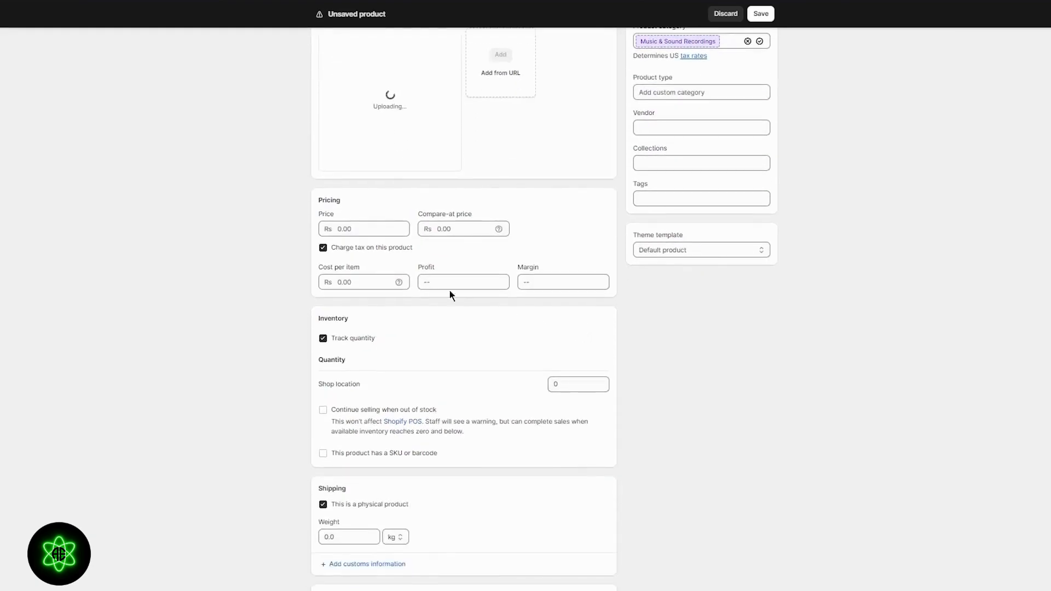
click(332, 226)
text(8999)
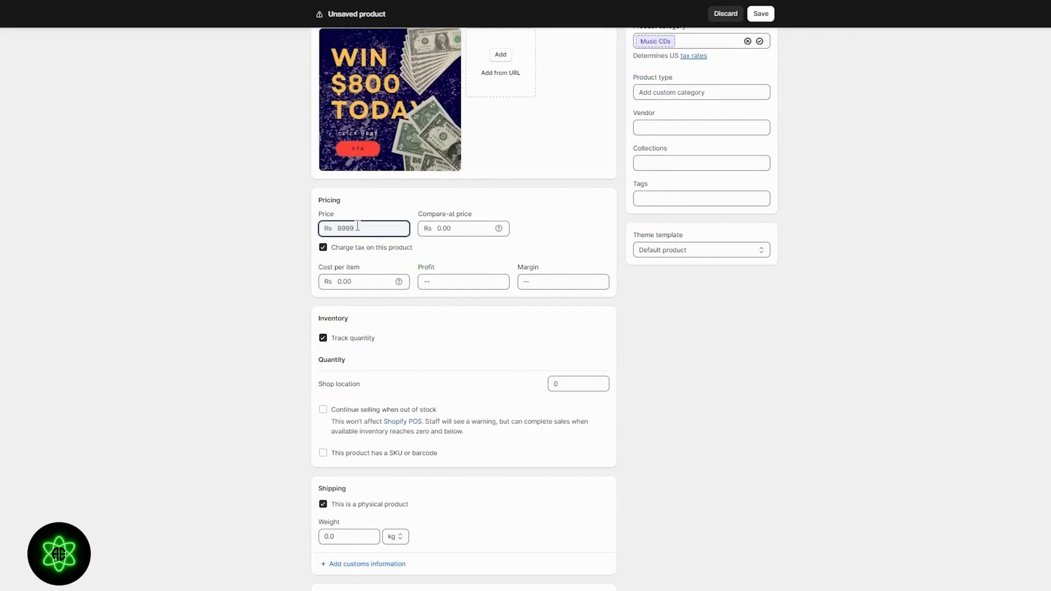
click(470, 224)
text(234567)
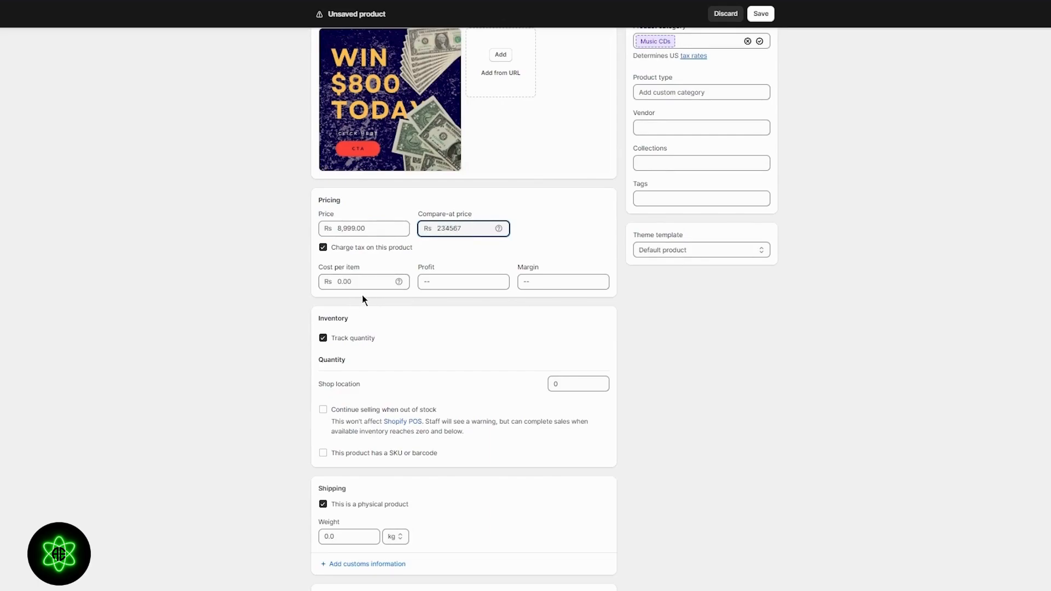
- Turn off quantity tracking for the product and give it the SKU 001-002
scroll(438, 277, down, 2)
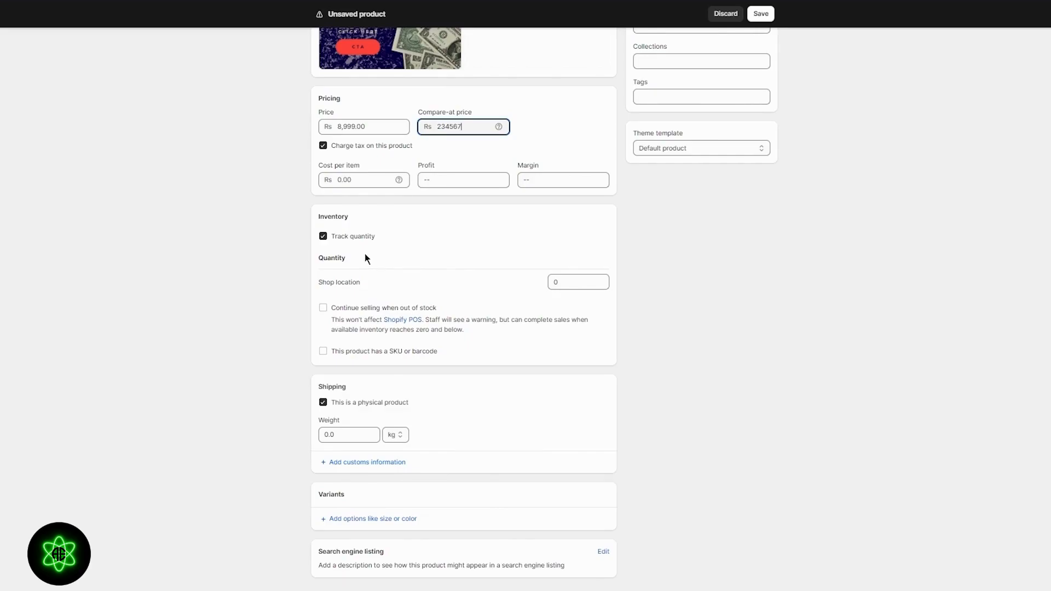
click(324, 241)
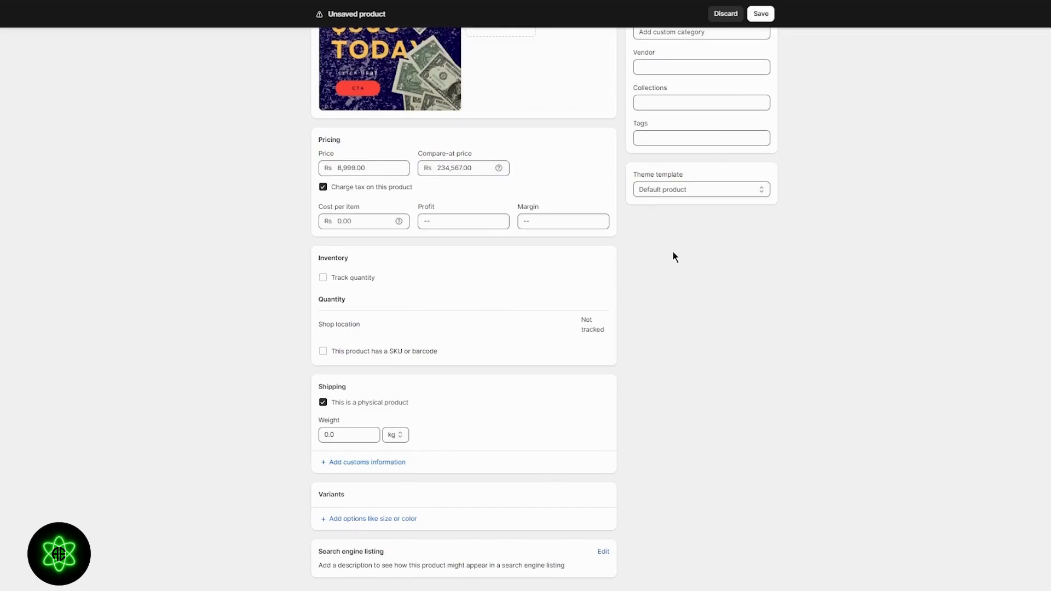
click(382, 352)
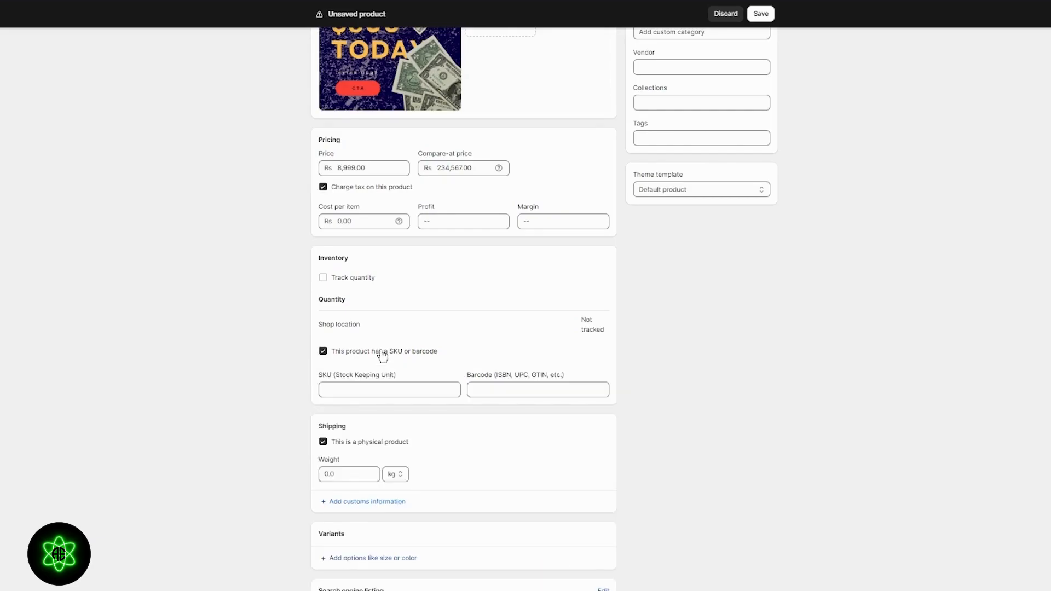
click(406, 390)
text(0010)
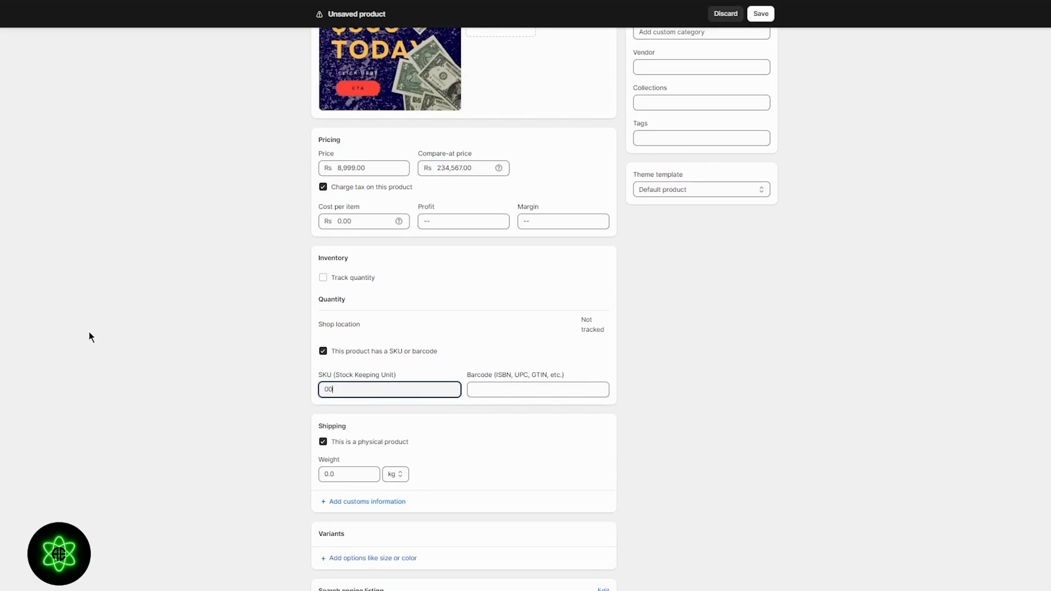
key(BackSpace)
text(-002)
- Turn off the physical product setting in the shipping options and review the filled-in product form
scroll(315, 444, down, 1)
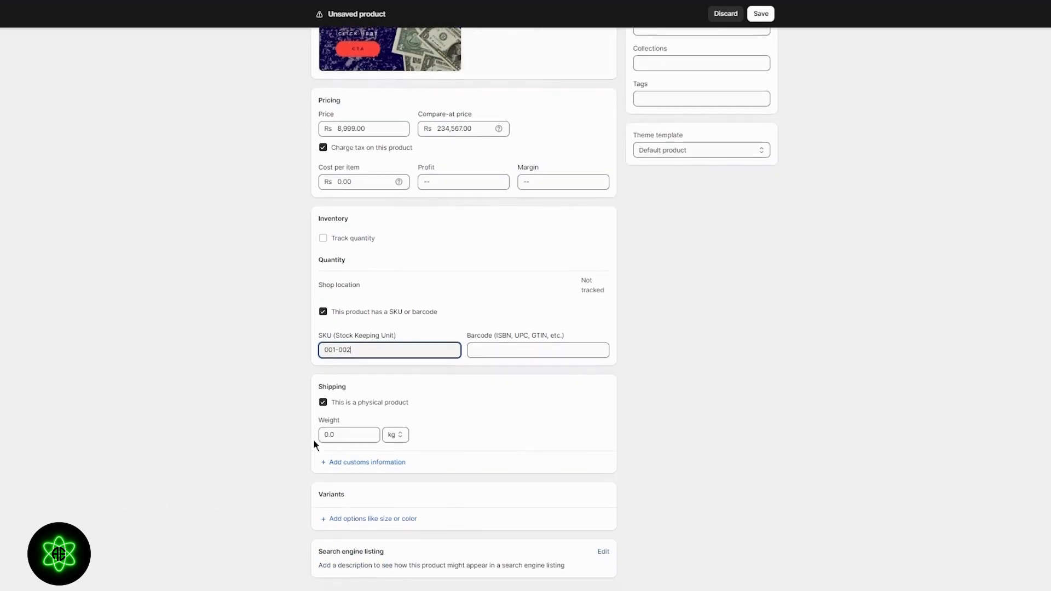
click(323, 403)
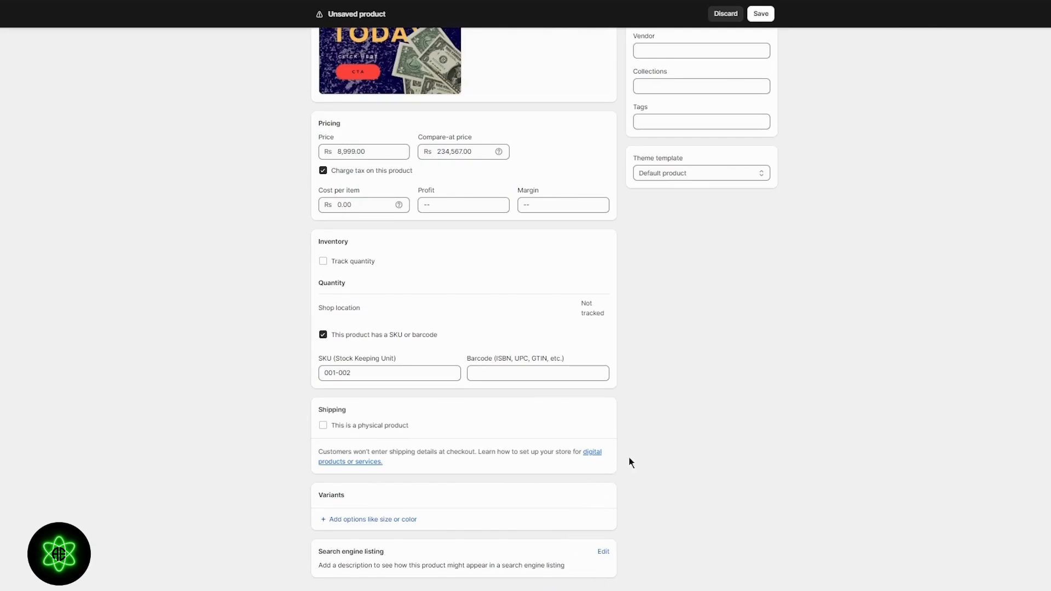
scroll(617, 461, up, 6)
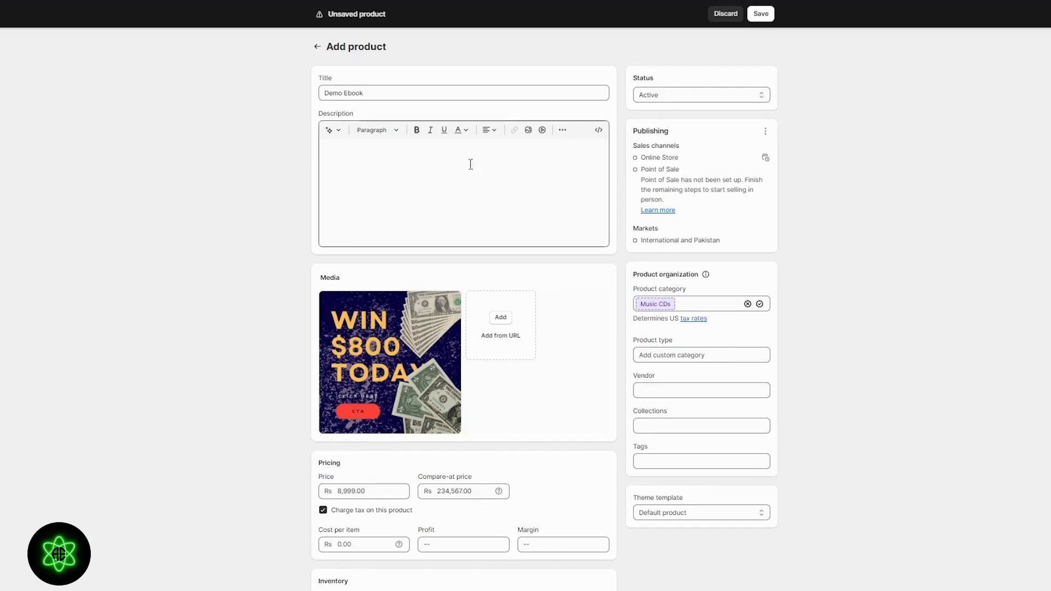
scroll(427, 236, down, 2)
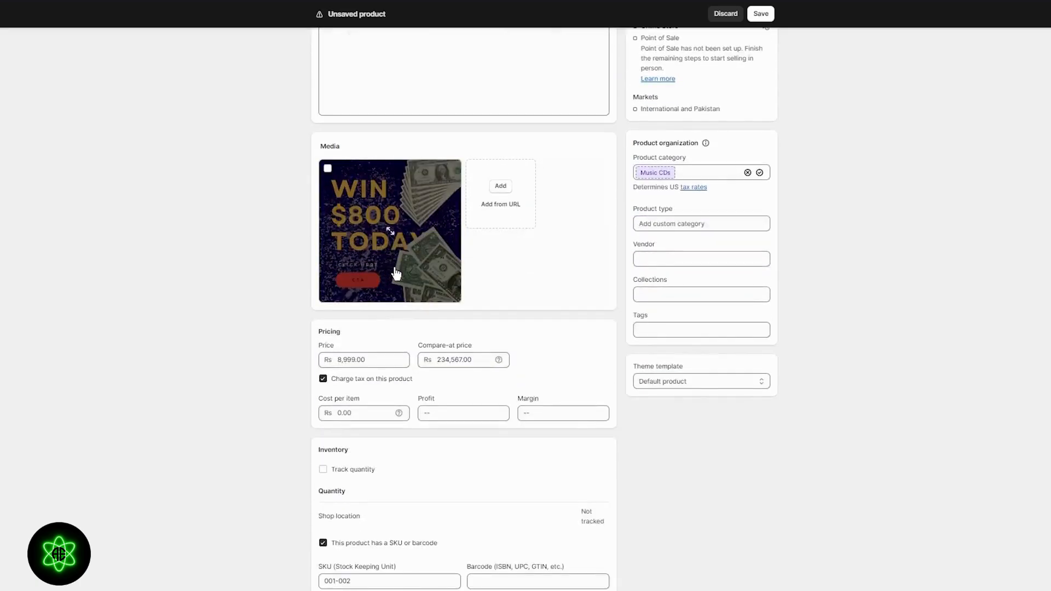
scroll(383, 285, down, 4)
scroll(442, 333, down, 1)
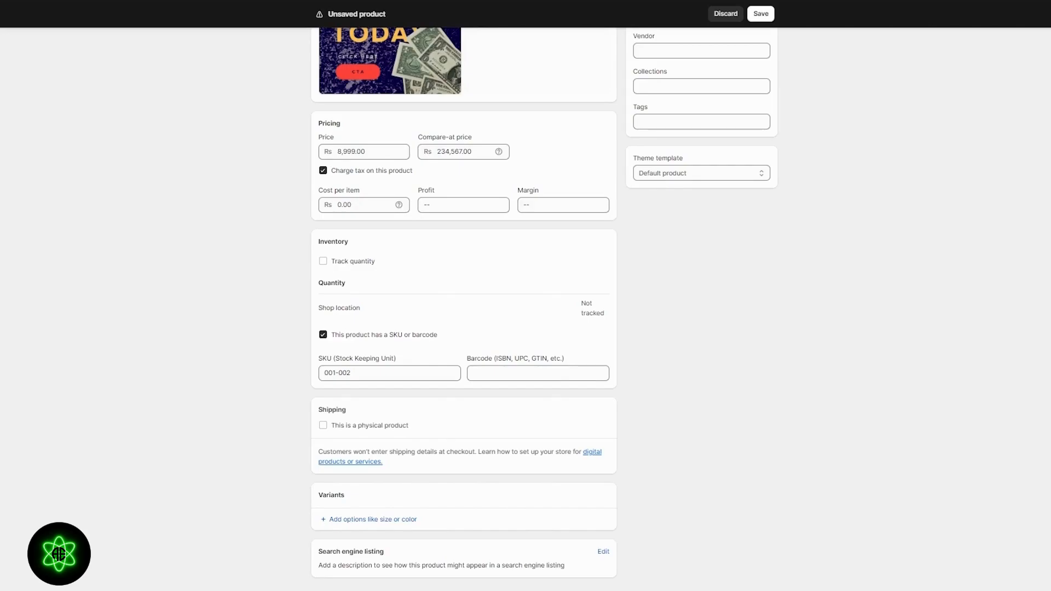
- Add the tag "ebook" to the product
click(692, 121)
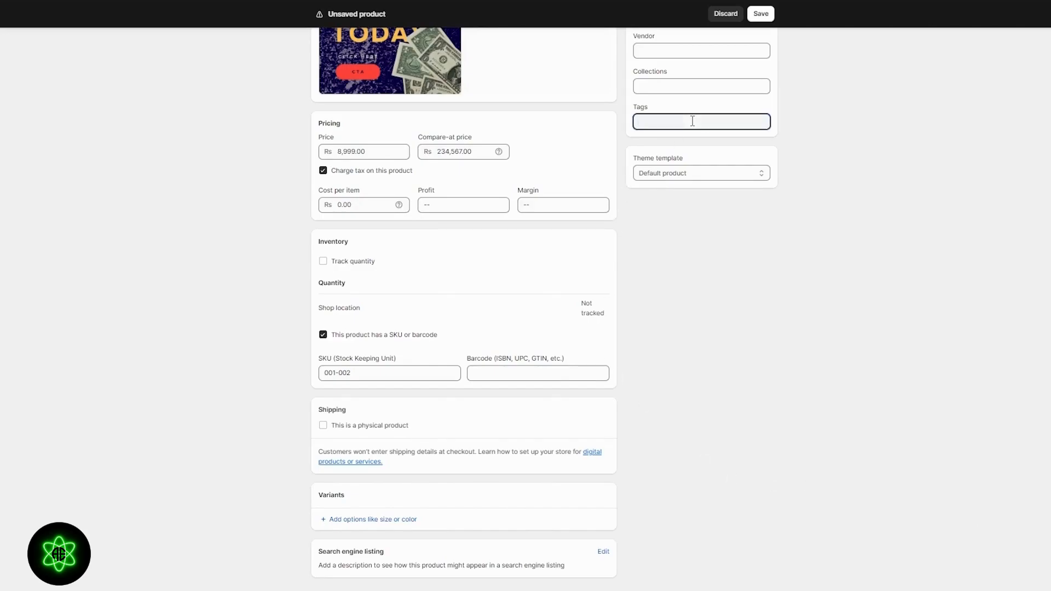
text(ebook)
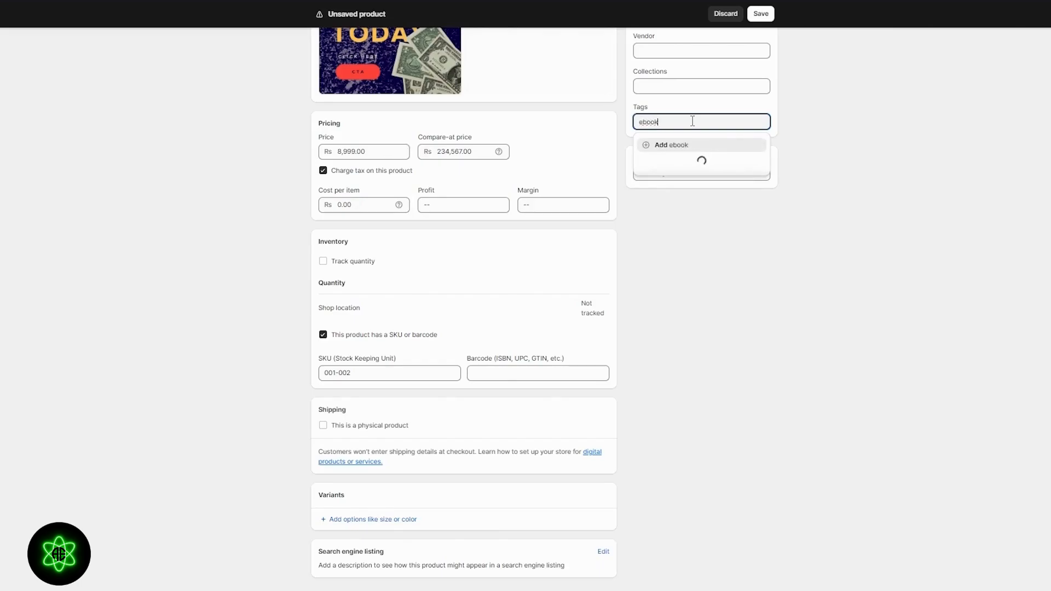
key(Return)
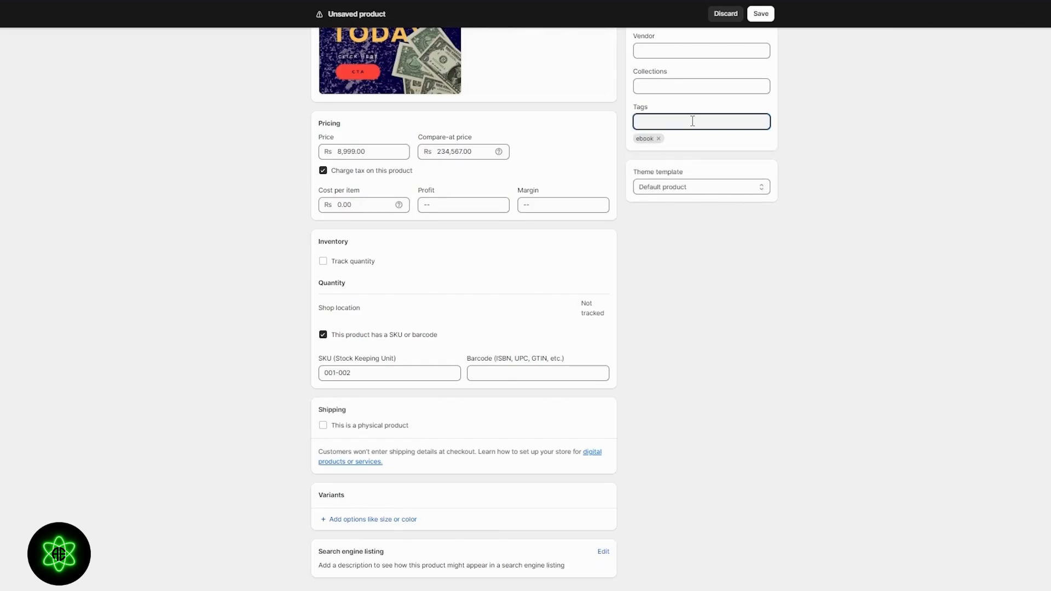
scroll(692, 121, up, 4)
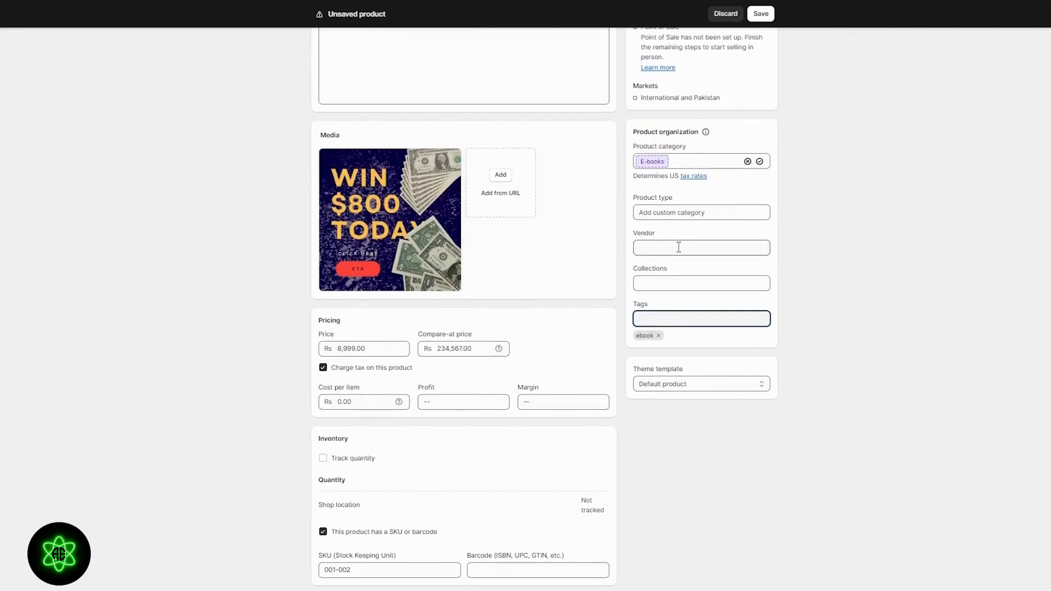
click(706, 215)
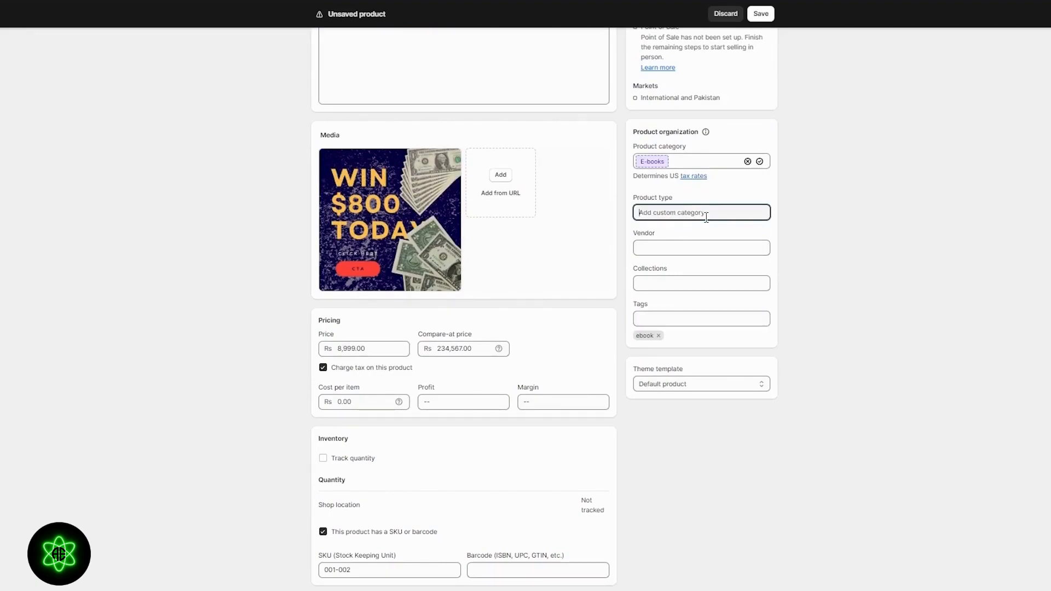
scroll(838, 273, down, 4)
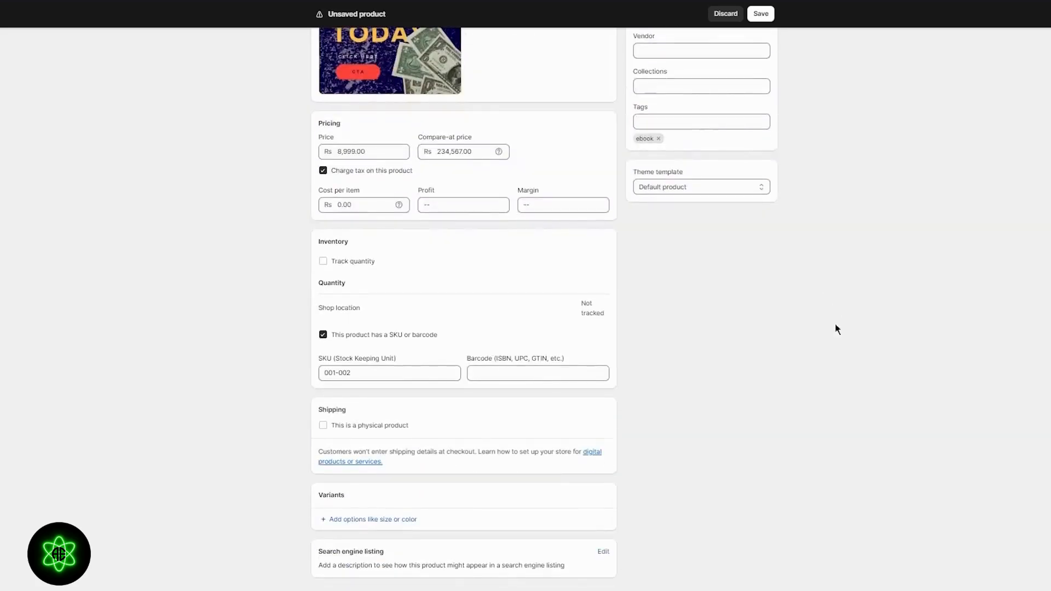
- Save the new product and reopen Demo Ebook from the product list
key(ctrl+s)
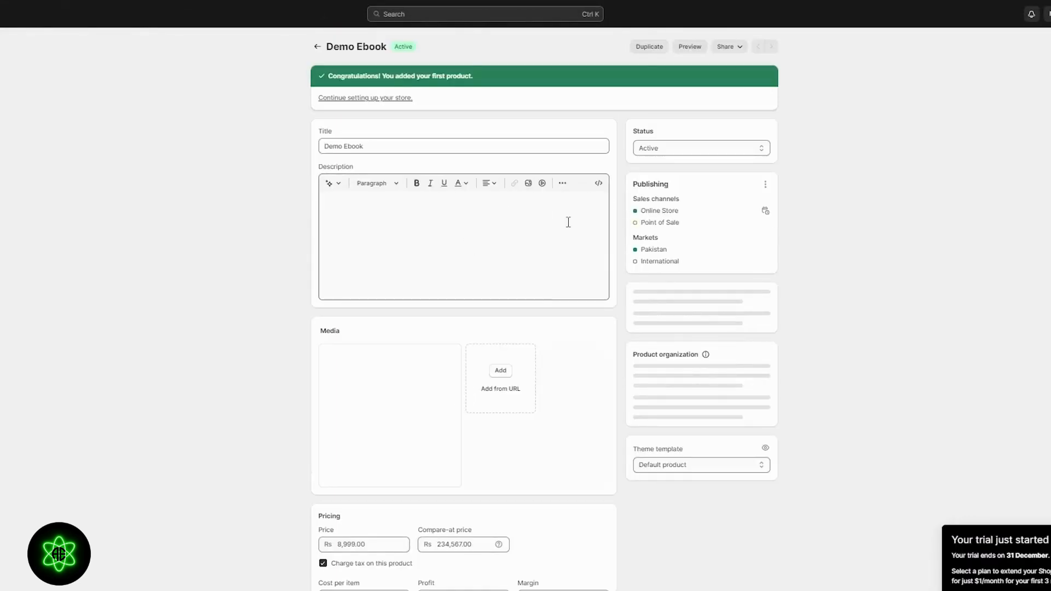
click(317, 46)
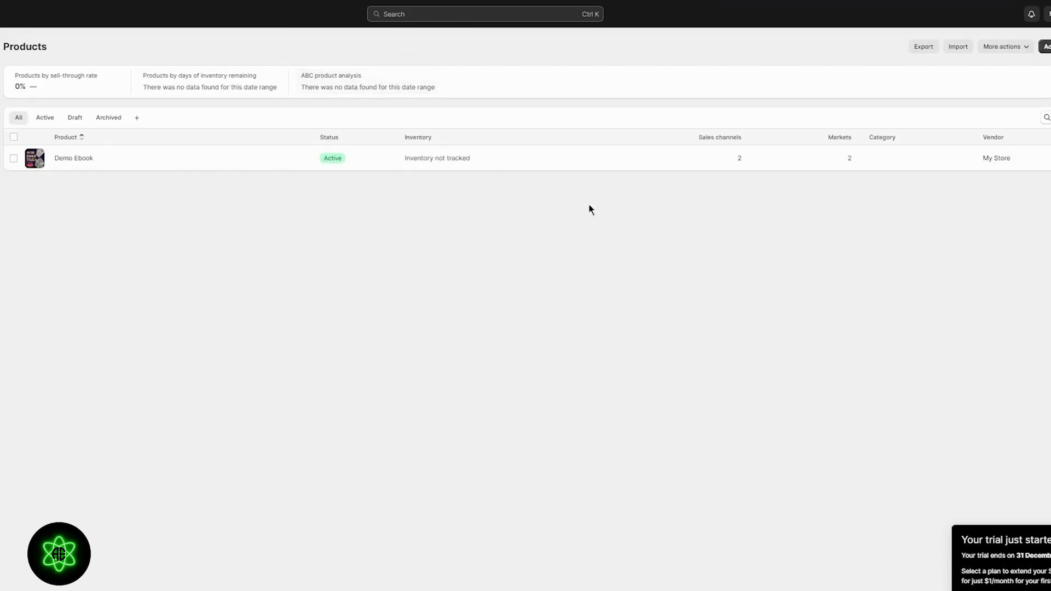
click(488, 160)
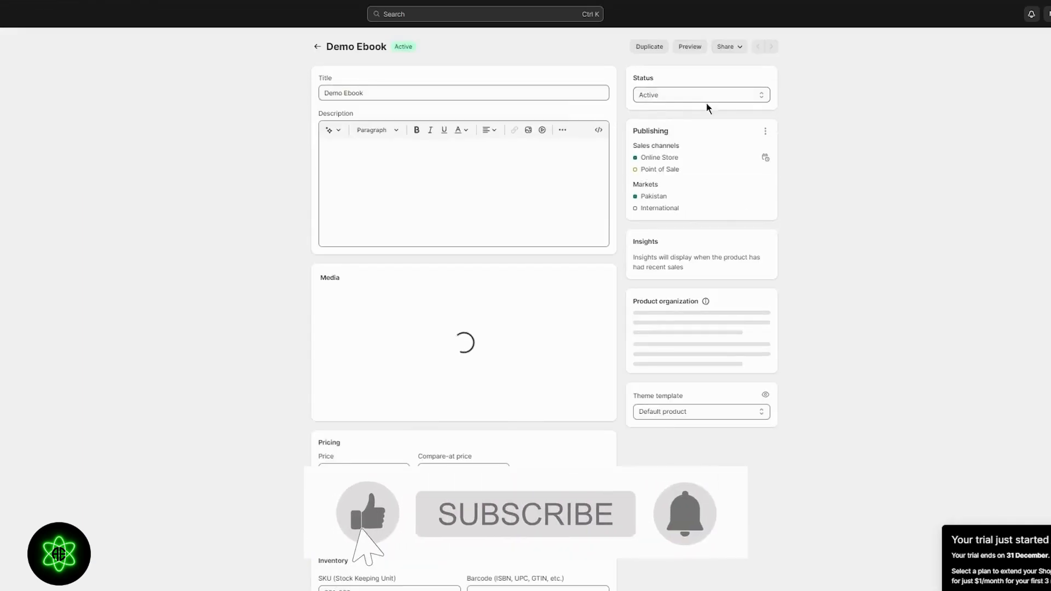
- Preview the Demo Ebook page in the online store and return to the product editor
click(689, 46)
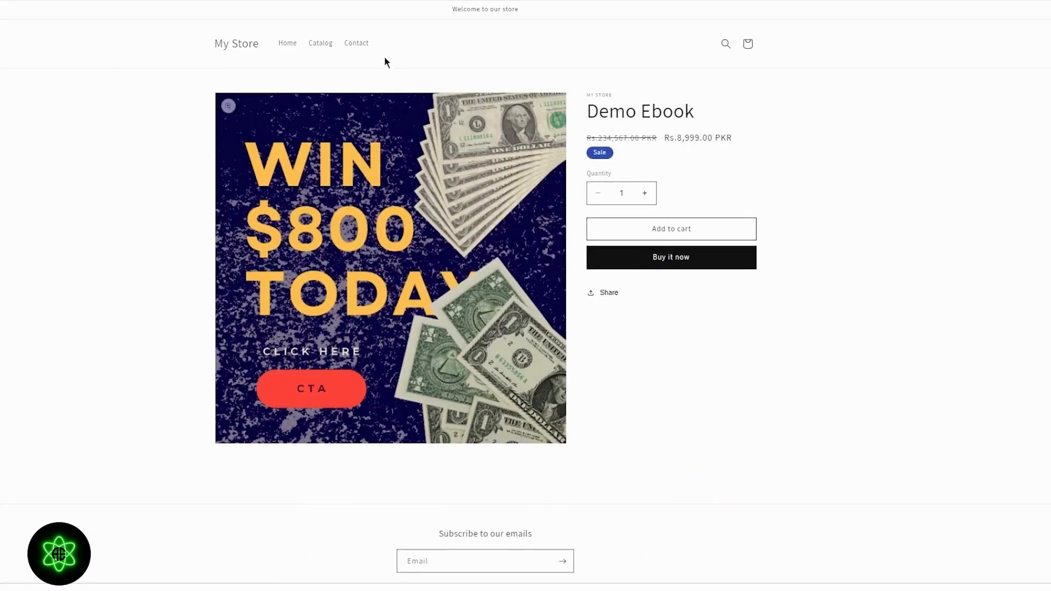
key(ctrl+shift+Tab)
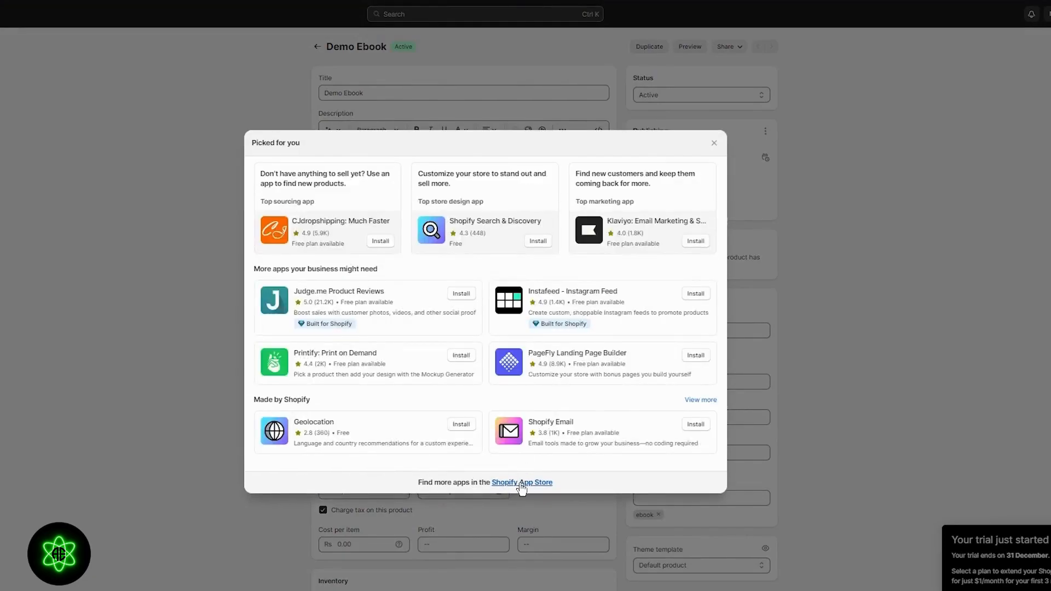
- Open the Shopify App Store, search for "digital downloads" and look through the listed apps
click(520, 484)
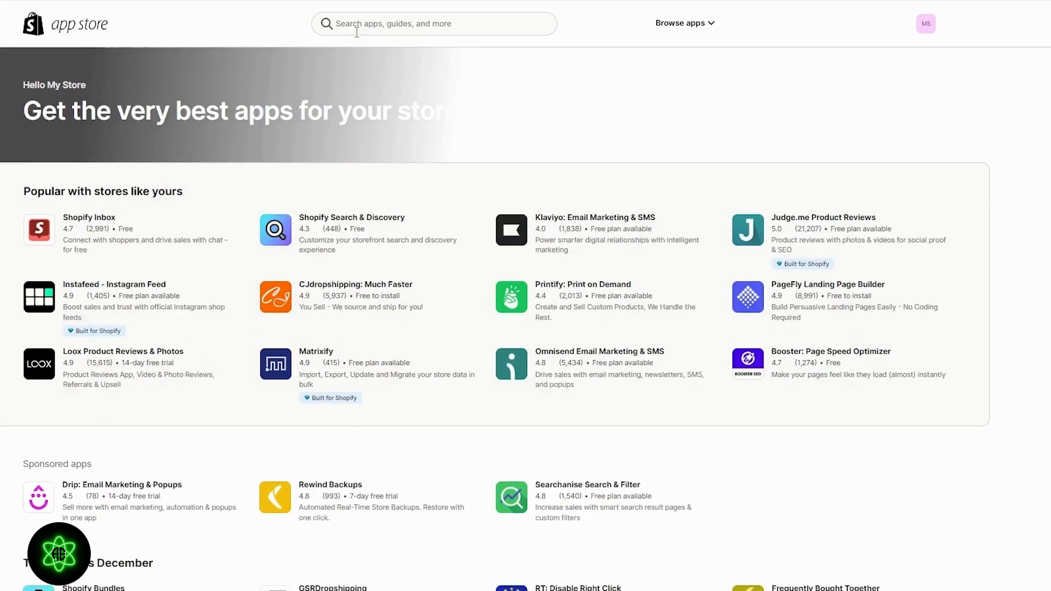
click(356, 30)
text(d)
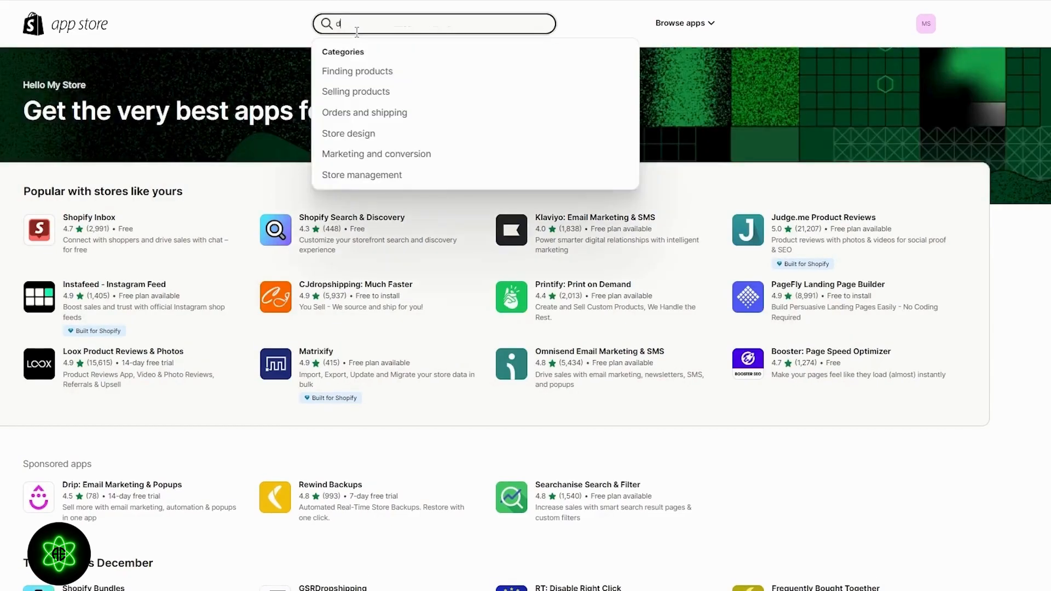
text(igital)
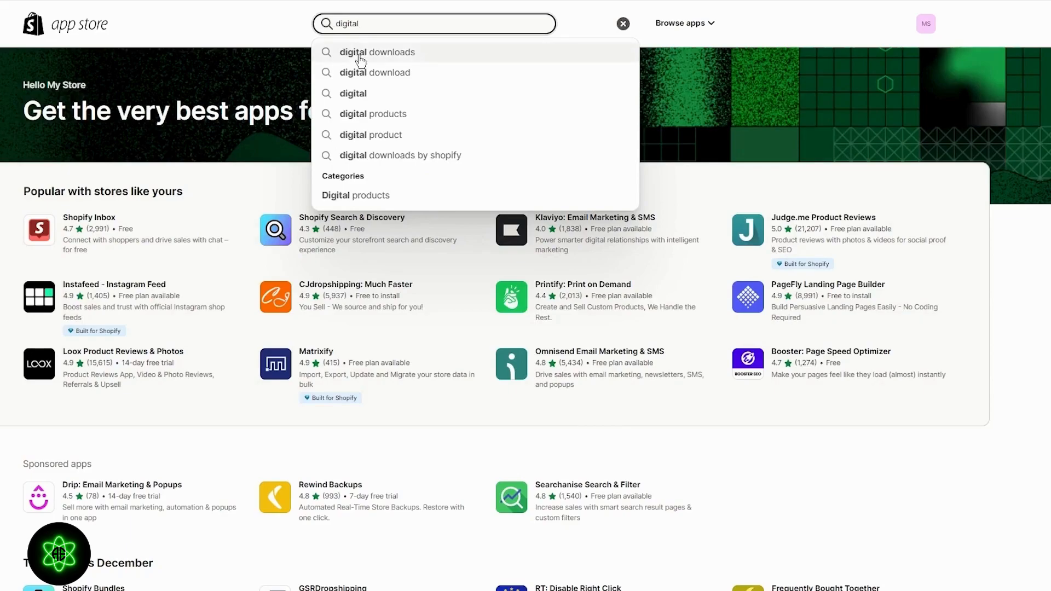
key(Return)
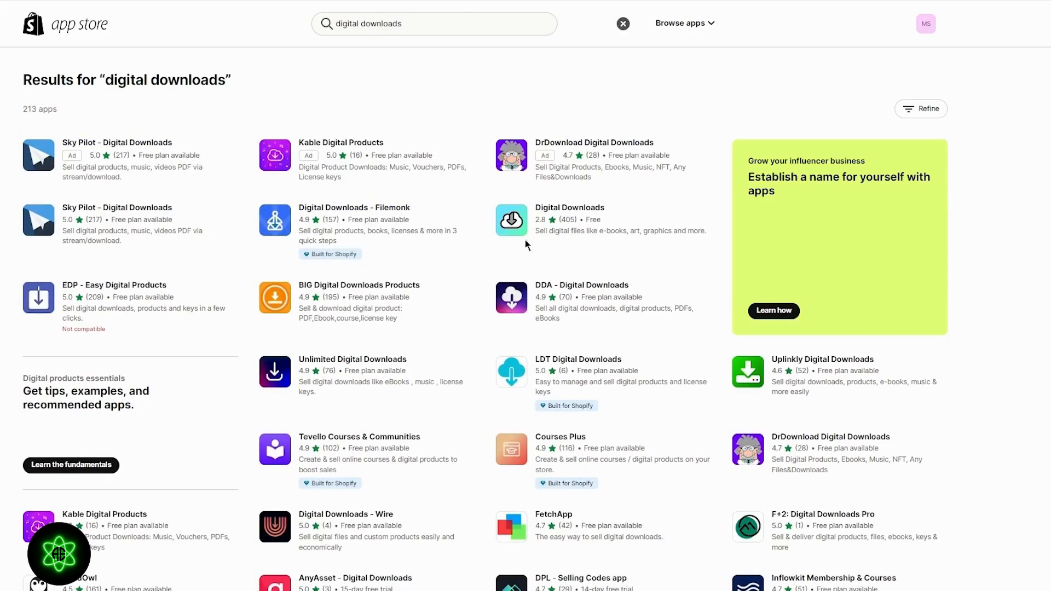
scroll(523, 274, down, 5)
scroll(523, 276, up, 5)
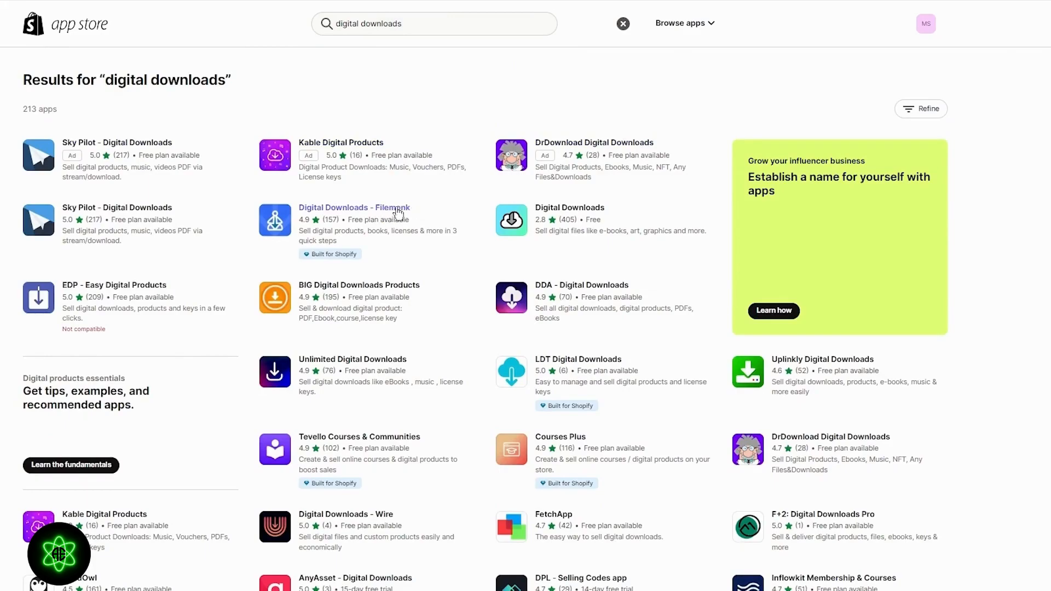
- Install the Digital Downloads - Filemonk app on the store and choose its Free plan
click(385, 209)
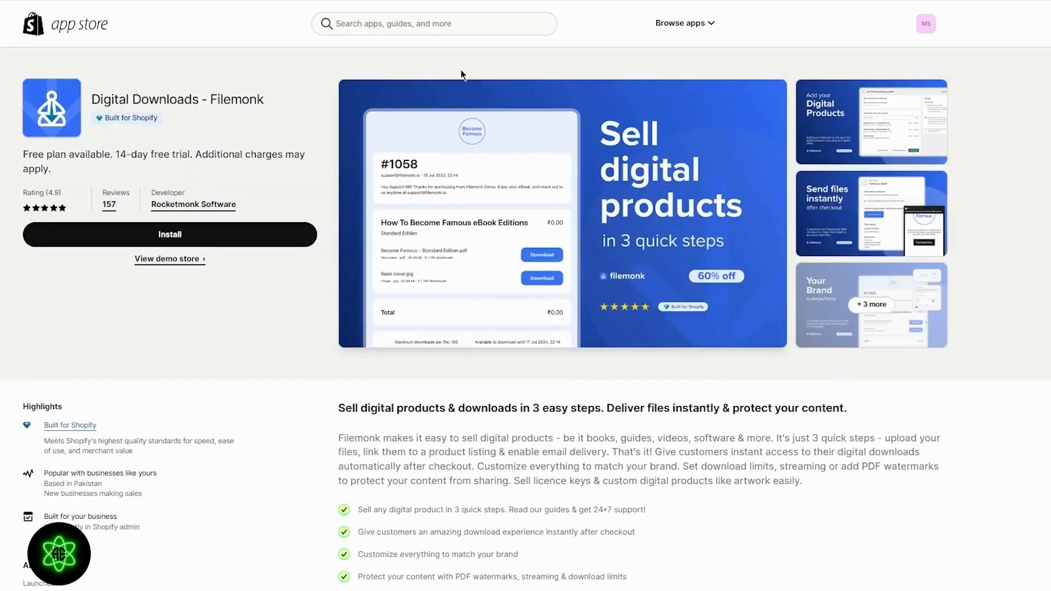
click(167, 233)
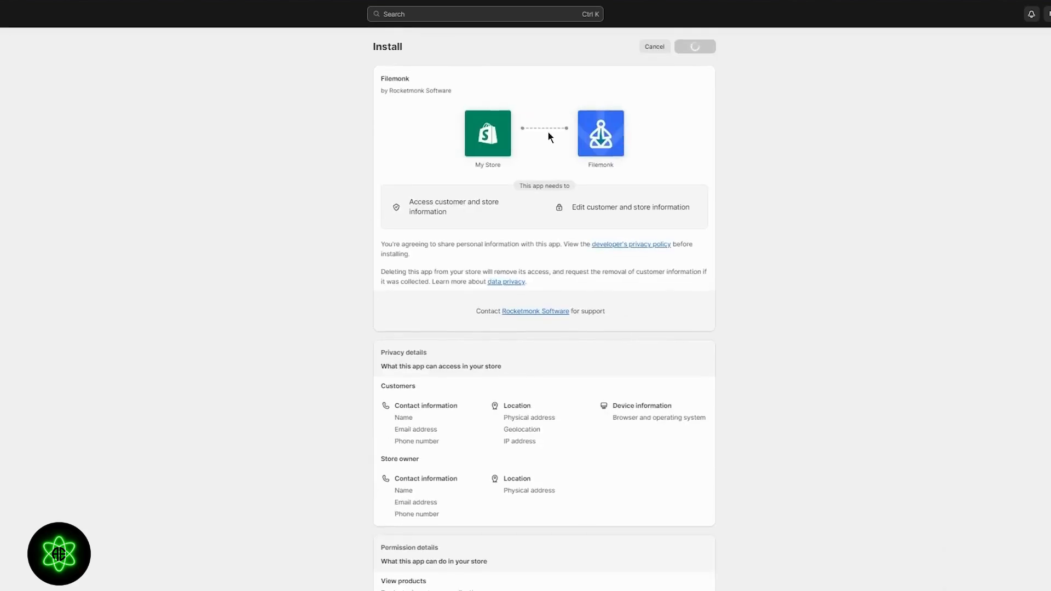
click(695, 47)
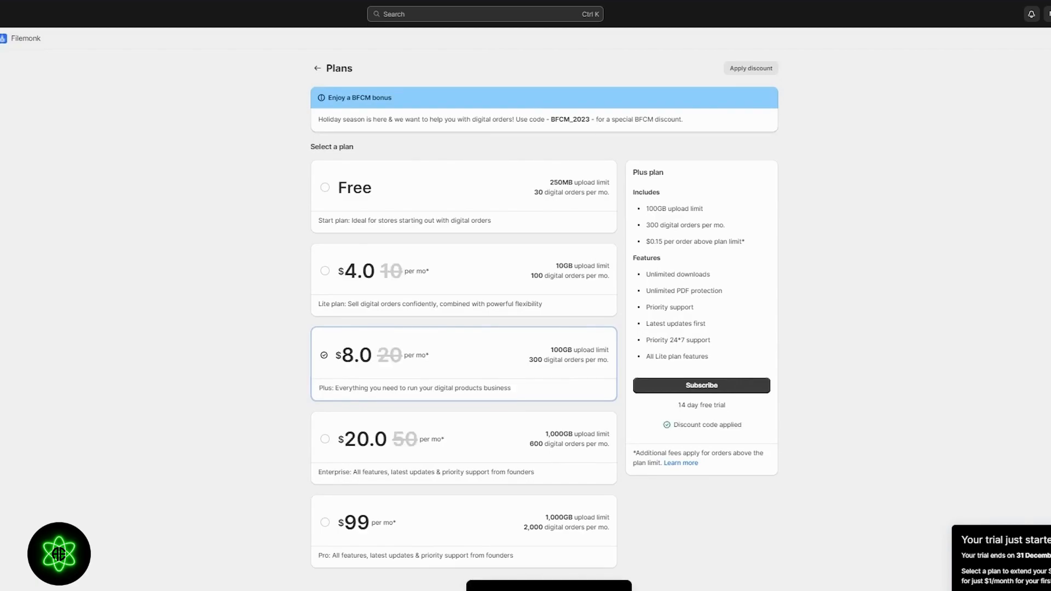
click(459, 217)
click(683, 444)
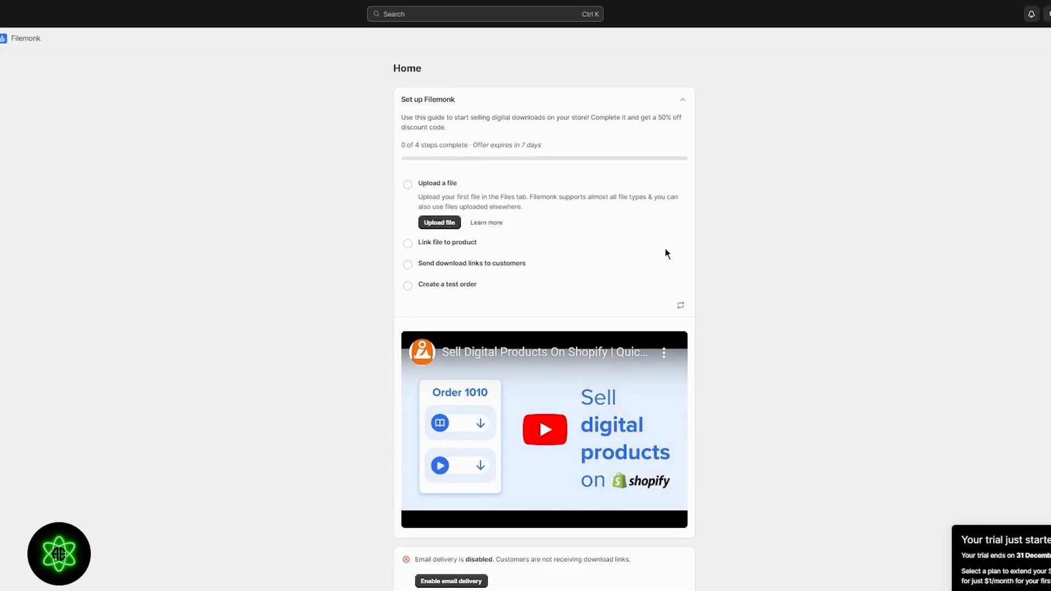
- Upload Subject-wise-sample-question-for-undergraduate-CBT.pdf from the computer to the Filemonk files
click(434, 222)
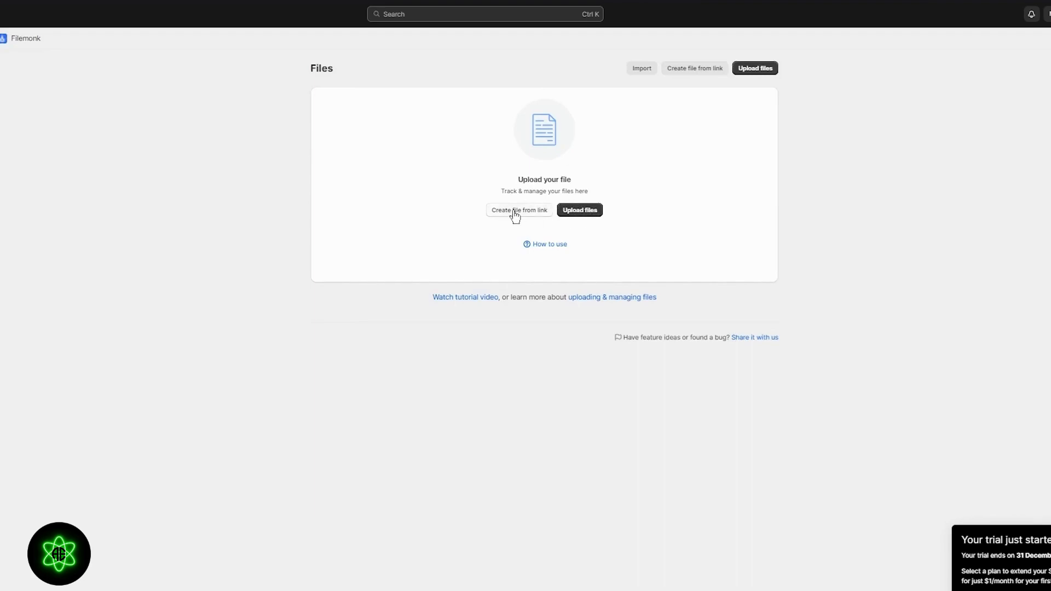
click(574, 212)
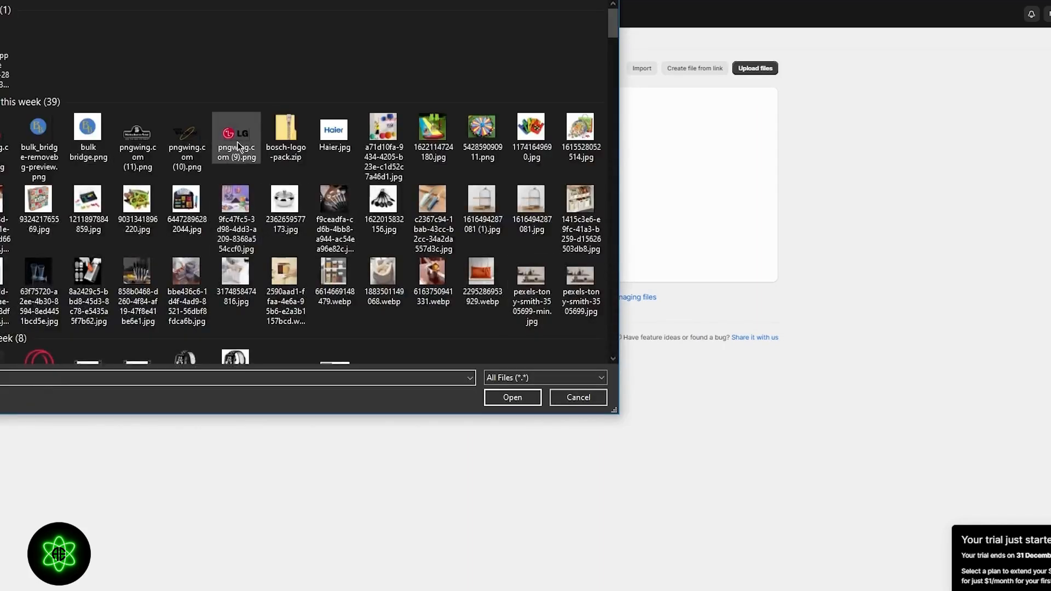
scroll(238, 143, down, 10)
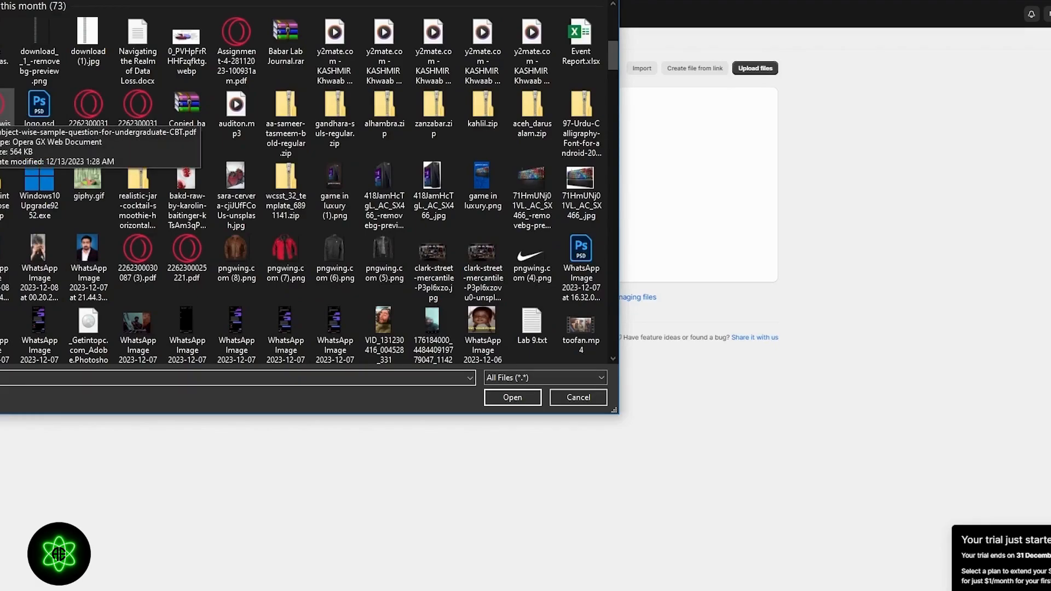
double_click(4, 104)
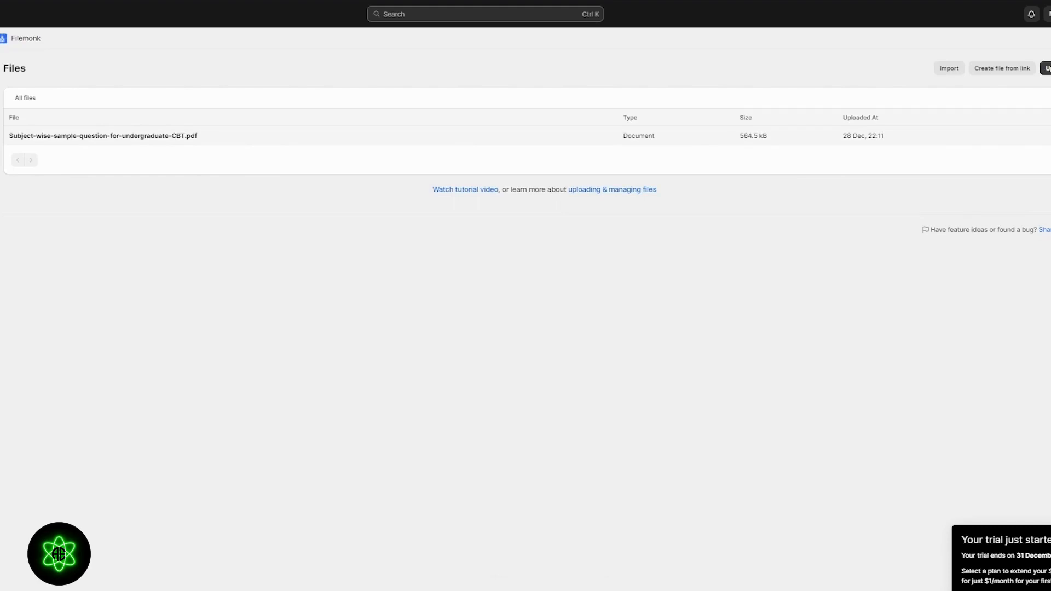
- Link the uploaded PDF to the Demo Ebook product and return to the Files list
click(974, 136)
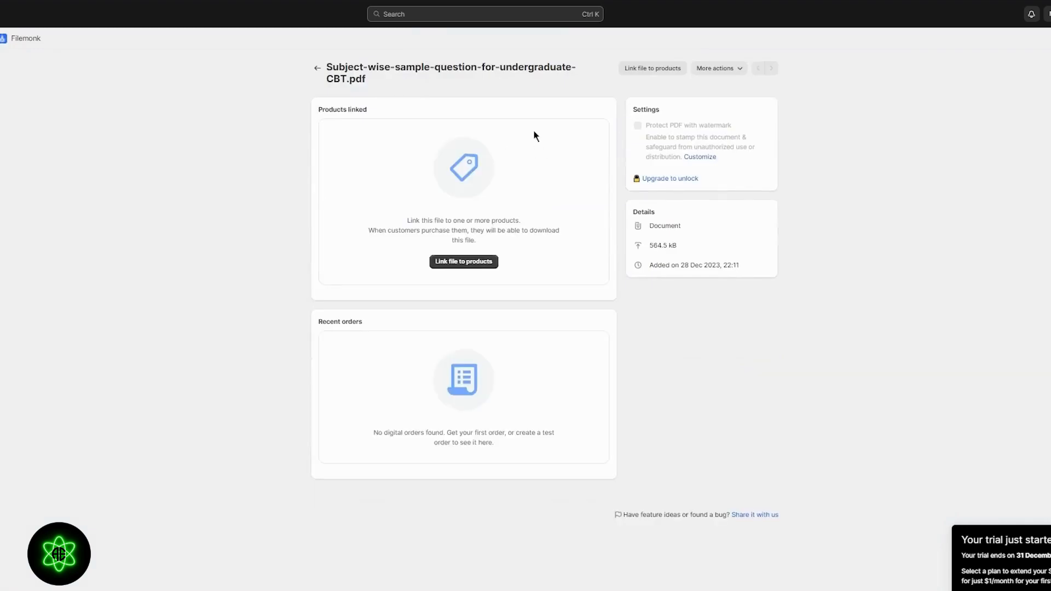
click(478, 263)
click(420, 222)
click(614, 463)
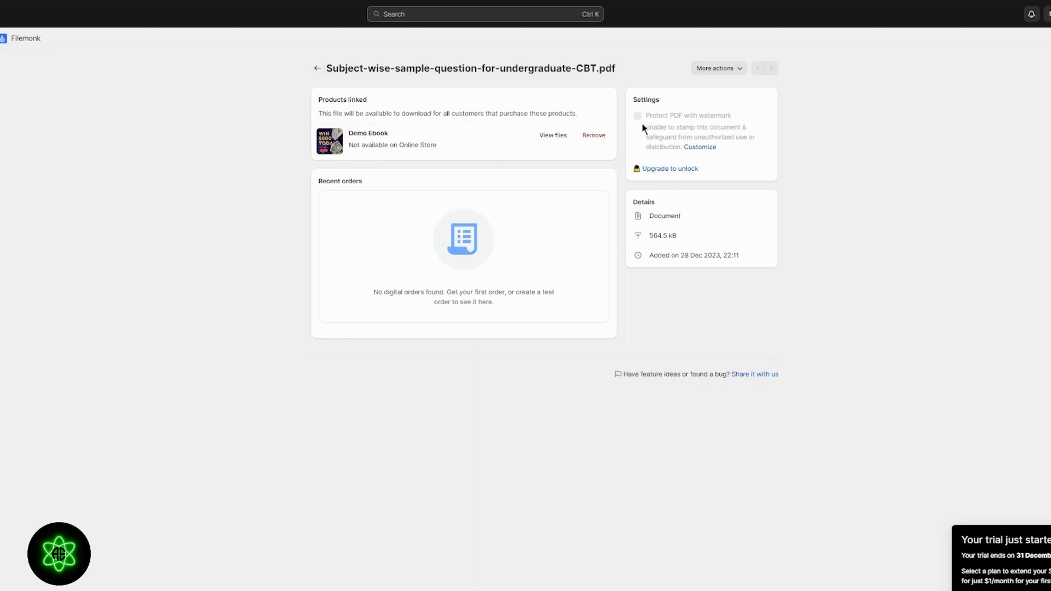
click(317, 68)
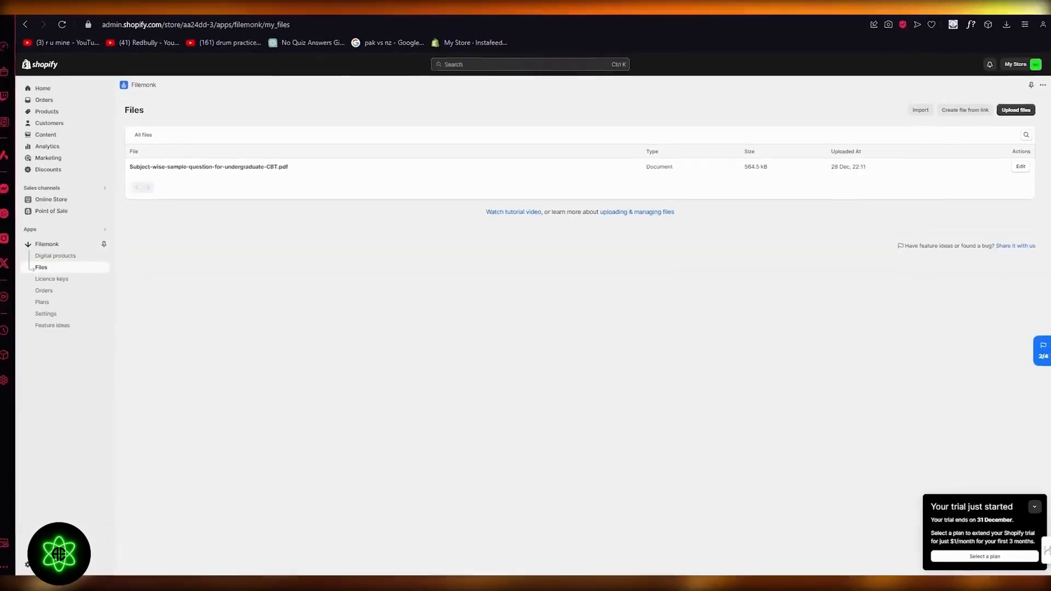